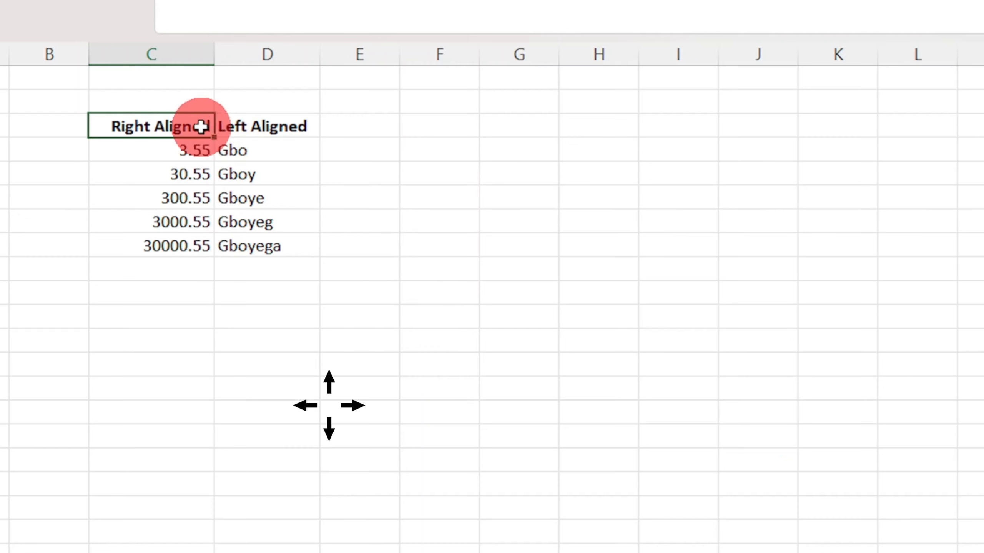
# - Move the active cell from the Right Aligned header in C3 across row 3 to F3 and back to C3
pyautogui.click(180, 128)
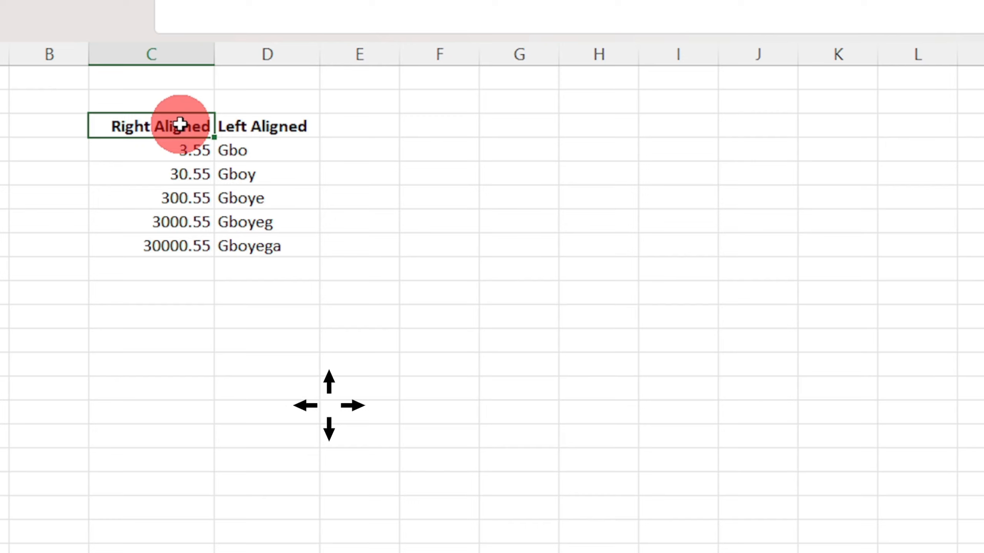
pyautogui.press('Right')
pyautogui.press('Right')
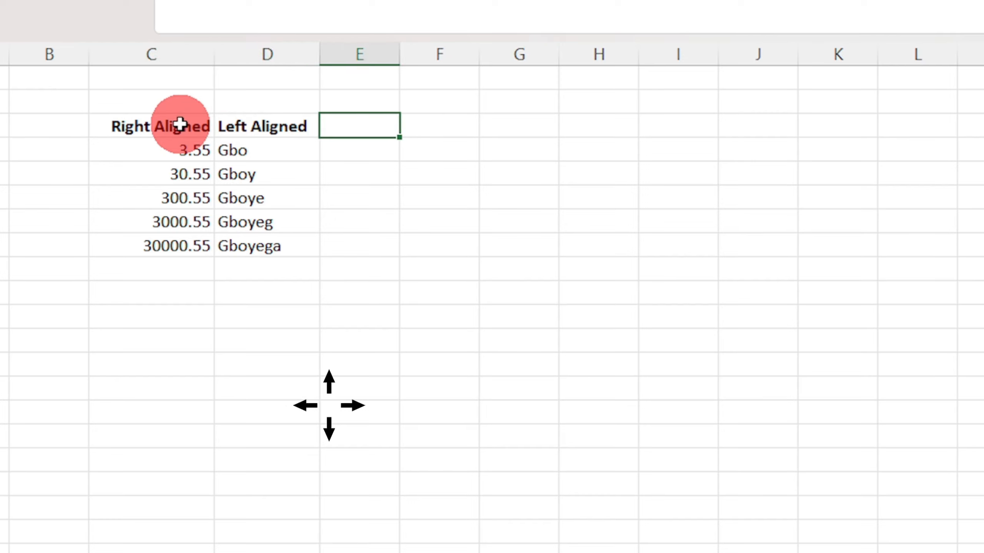
pyautogui.press('Right')
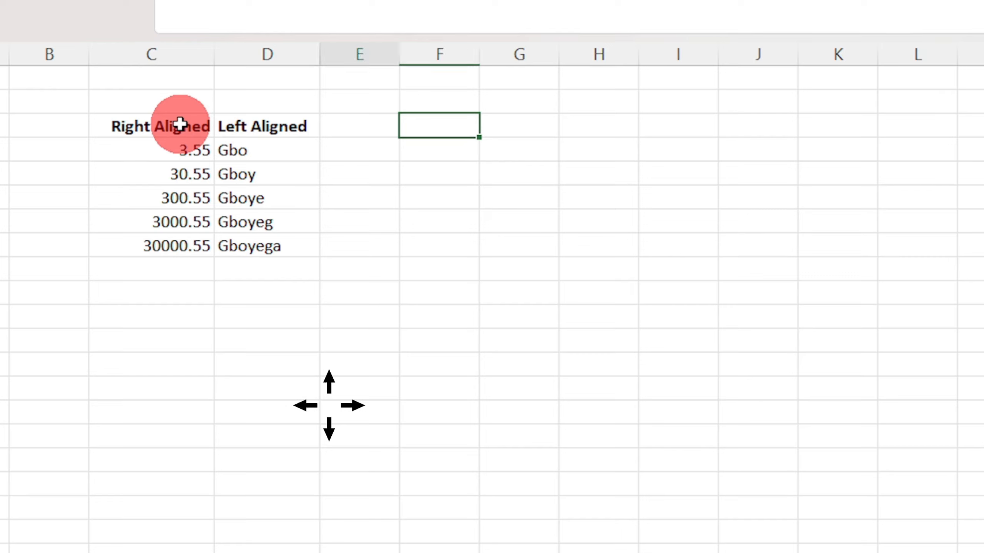
pyautogui.press('Left')
pyautogui.press('Left')
pyautogui.press('Left')
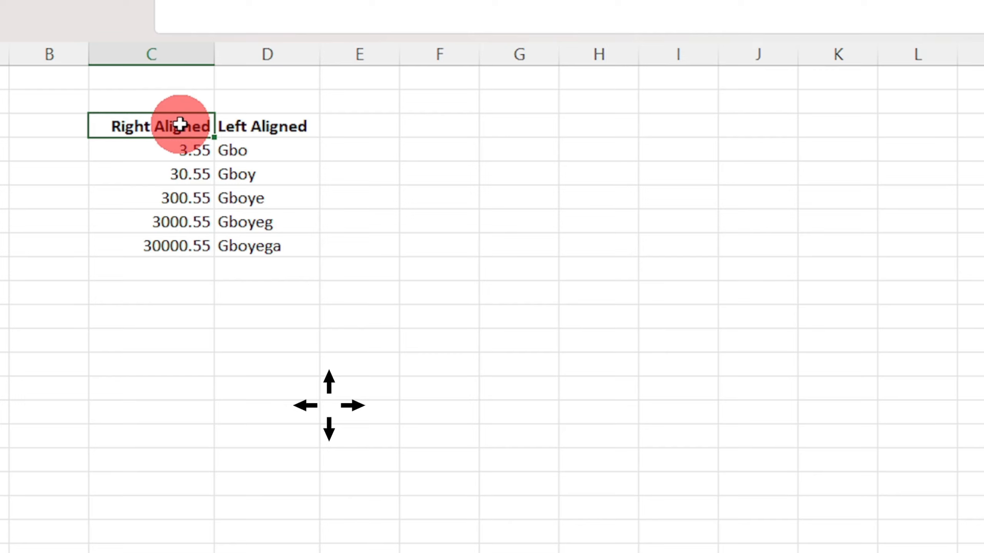
# - Move the active cell from C3 down column C to C8 and back up to the header
pyautogui.press('Down')
pyautogui.press('Down')
pyautogui.press('Down')
pyautogui.press('Down')
pyautogui.press('Down')
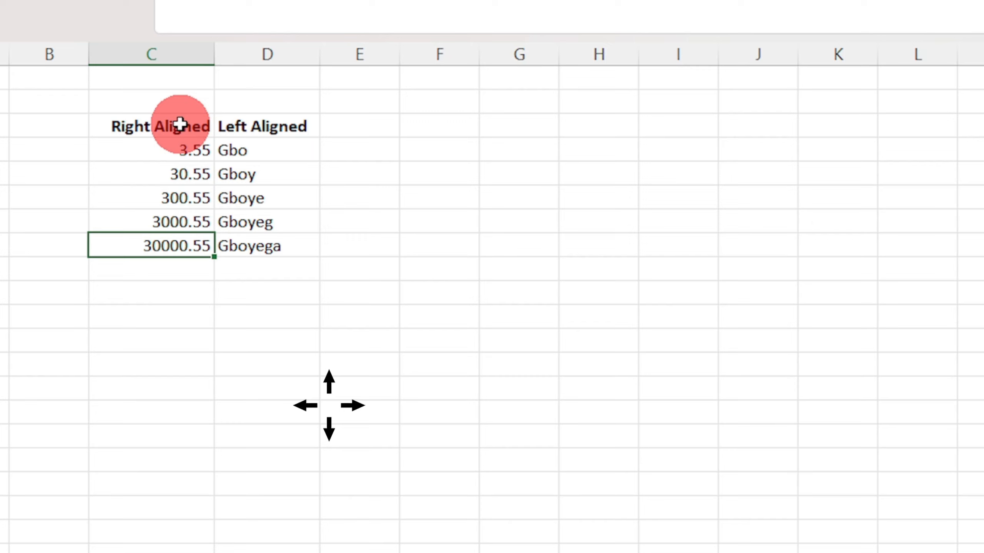
pyautogui.press('Up')
pyautogui.press('Up')
pyautogui.press('Up')
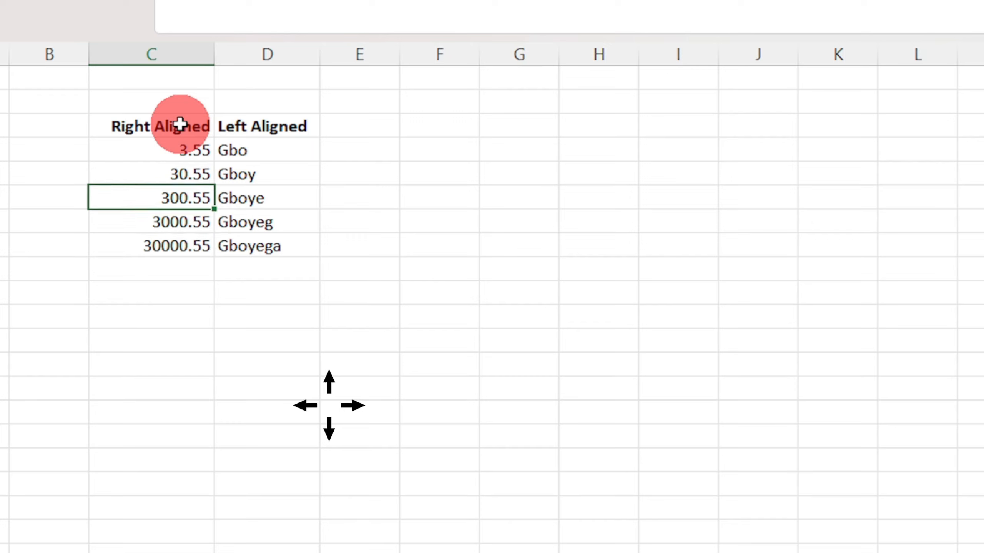
pyautogui.press('Up')
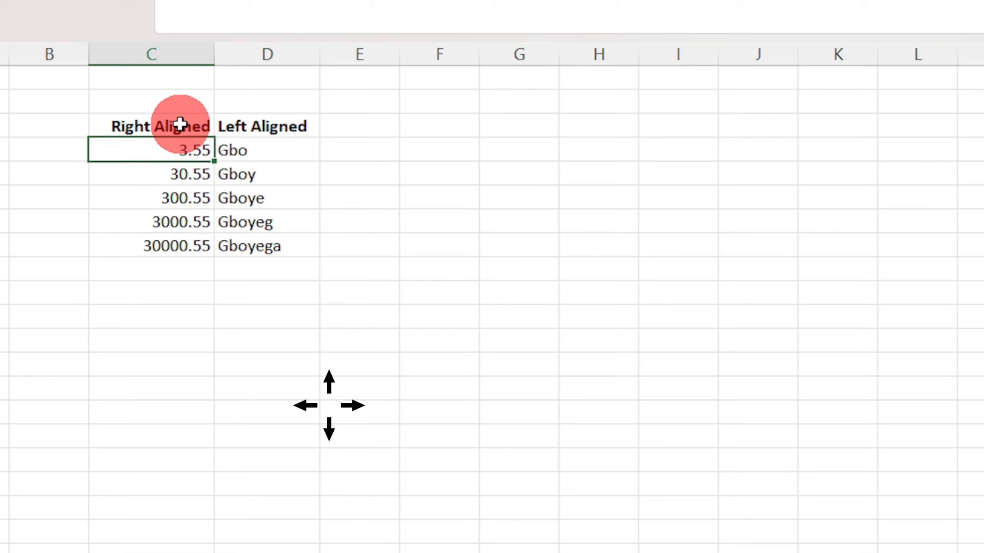
pyautogui.press('Up')
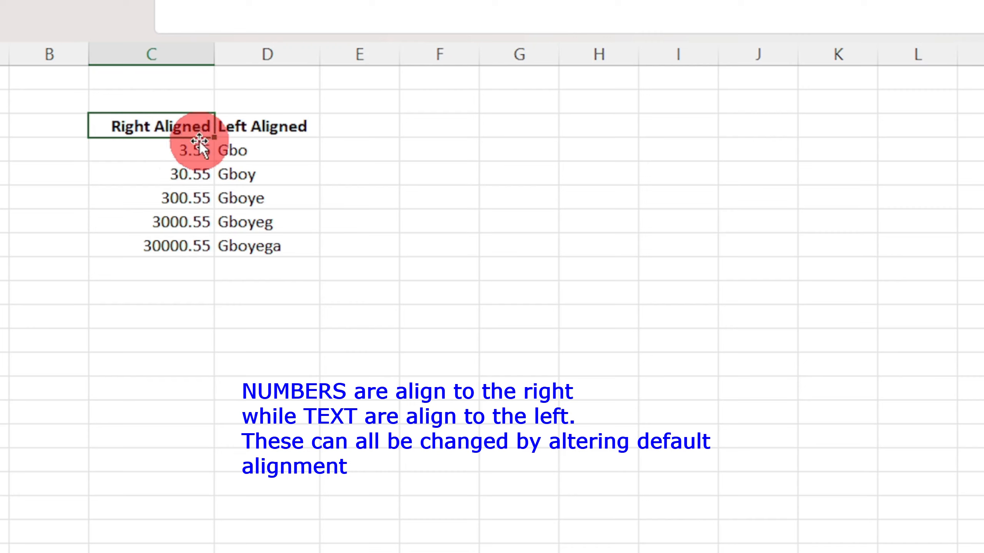
# - Select the numbers in C4:C8 and the text entries in D4:D8 to compare their default alignment
pyautogui.moveTo(196, 154); pyautogui.dragTo(205, 254)
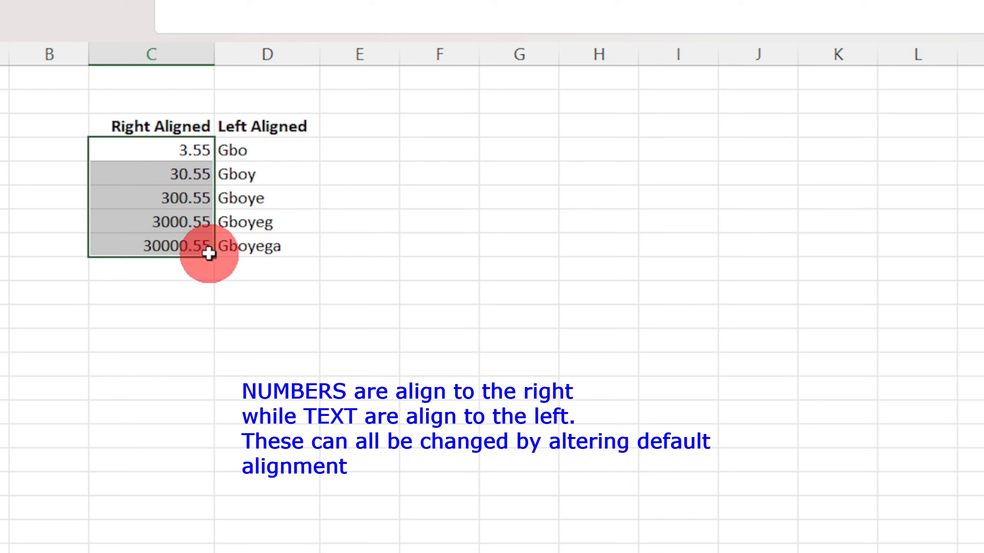
pyautogui.click(260, 152)
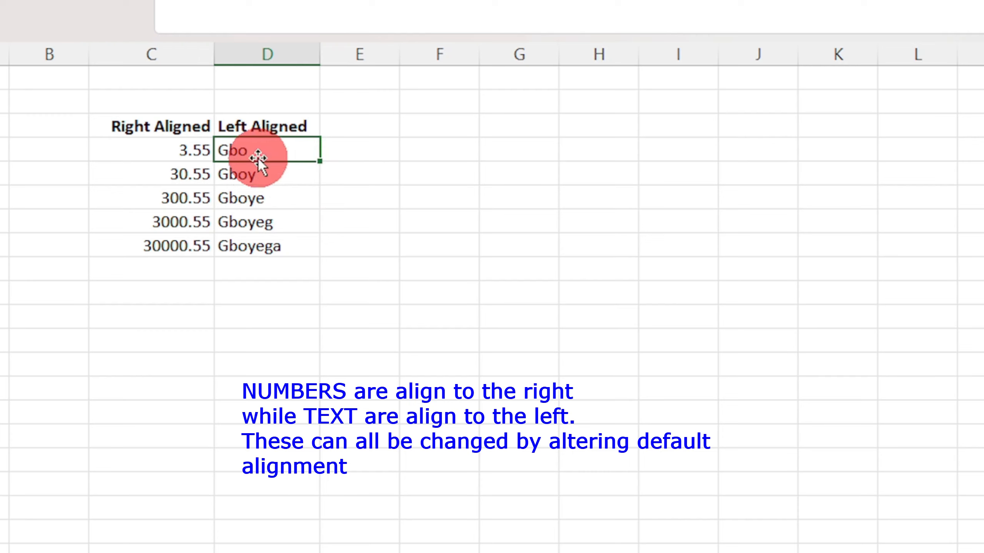
pyautogui.moveTo(259, 152); pyautogui.dragTo(263, 237)
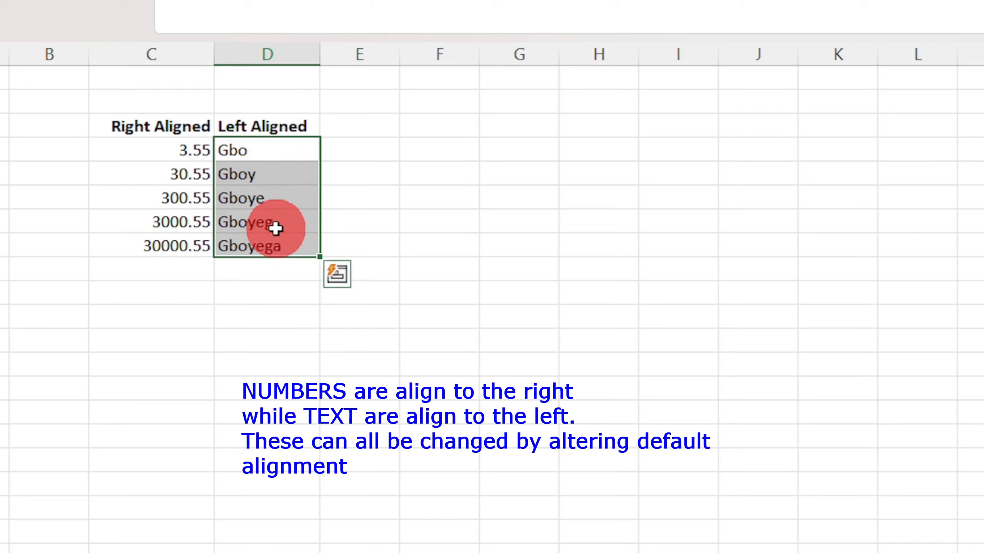
# - Total the numbers of the Right Aligned column in cell C9 with the formula =SUM(C4:C8)
pyautogui.click(189, 292)
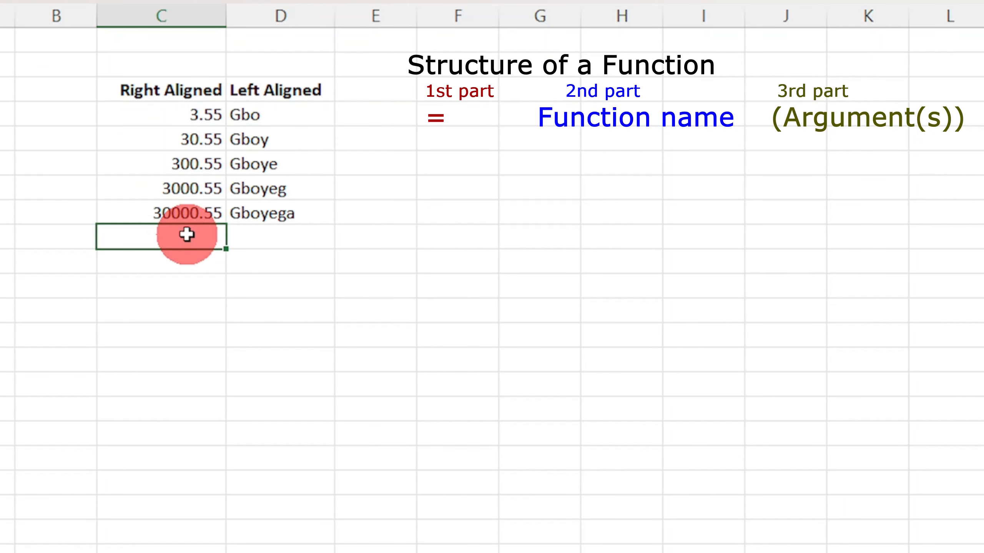
pyautogui.write('=')
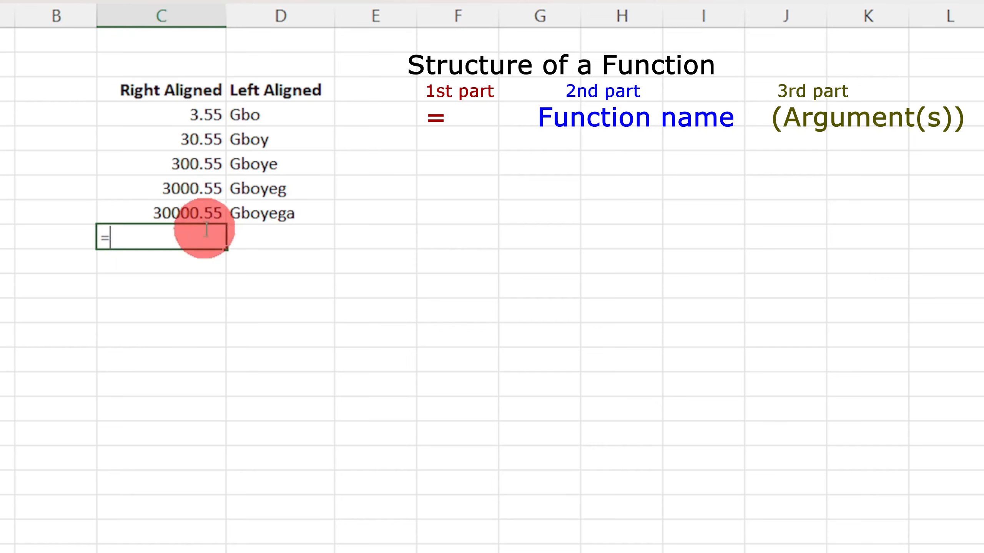
pyautogui.write('SUM')
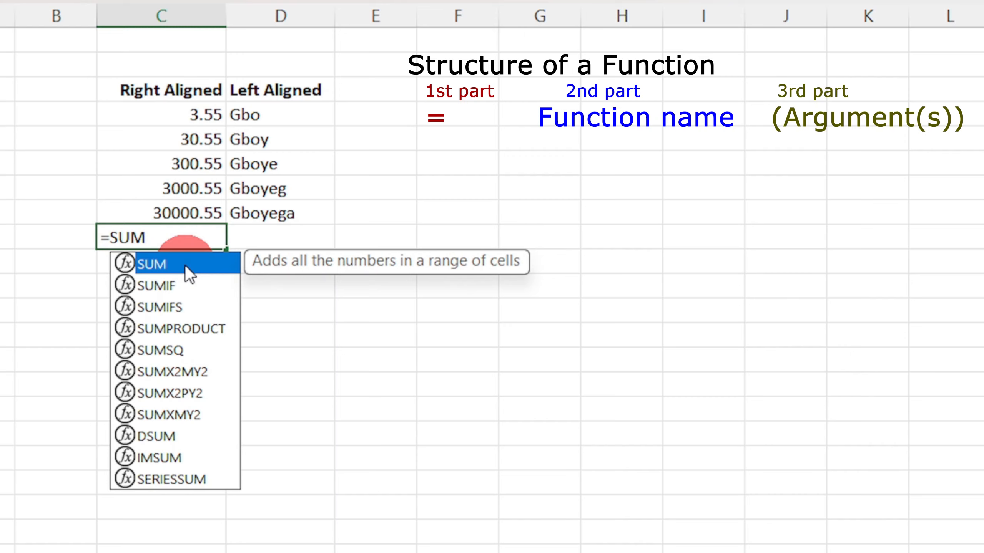
pyautogui.doubleClick(185, 265)
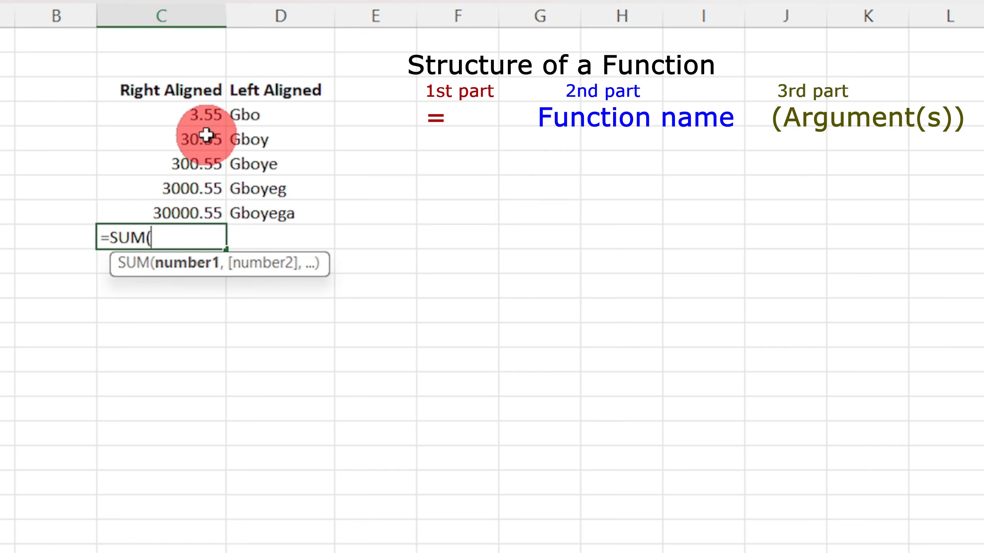
pyautogui.click(209, 121)
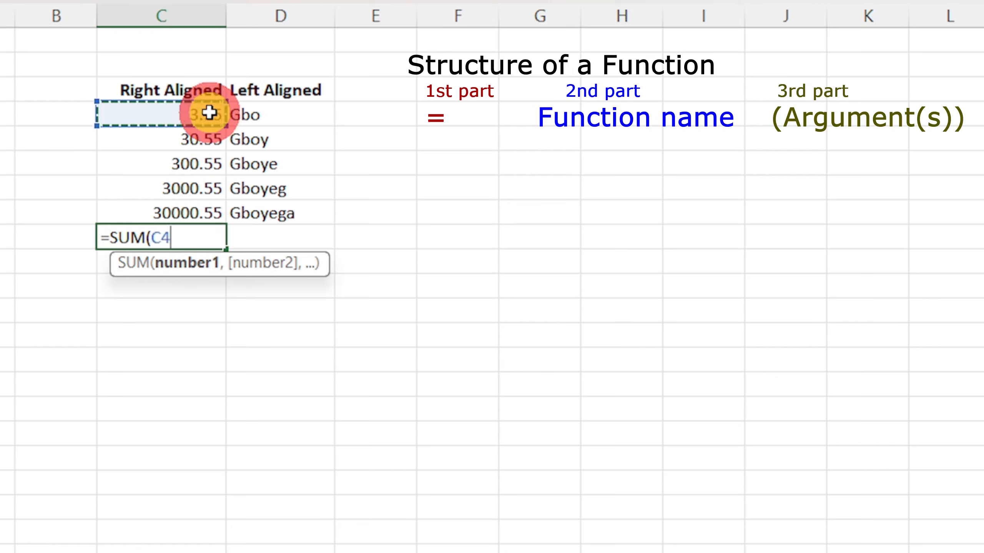
pyautogui.moveTo(196, 125); pyautogui.dragTo(199, 204)
pyautogui.click(199, 204)
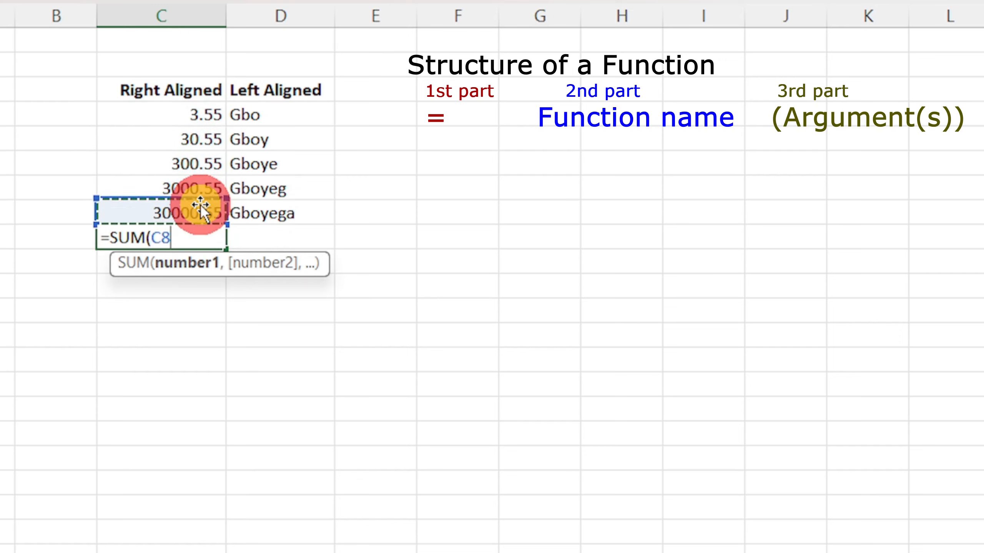
pyautogui.click(212, 112)
pyautogui.moveTo(212, 111); pyautogui.dragTo(193, 207)
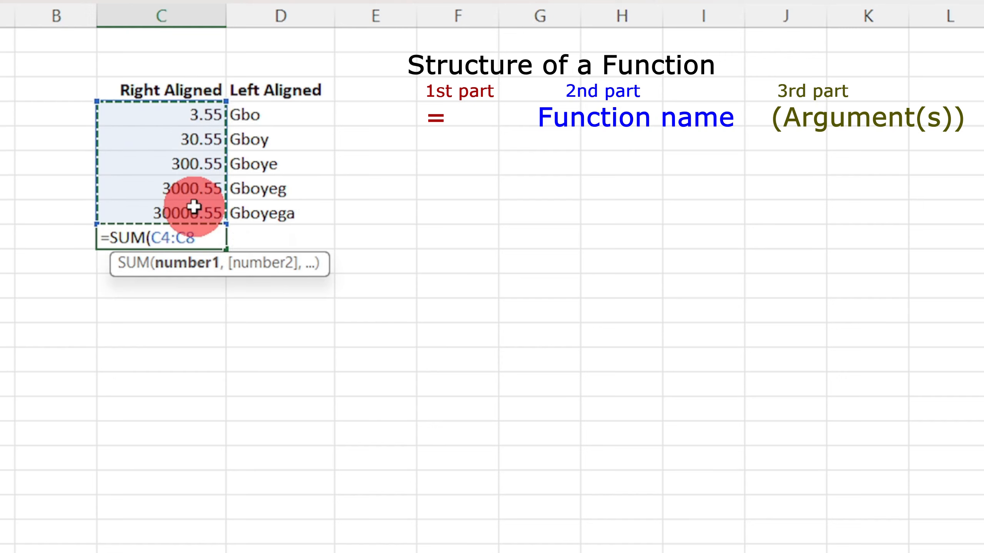
pyautogui.write(')')
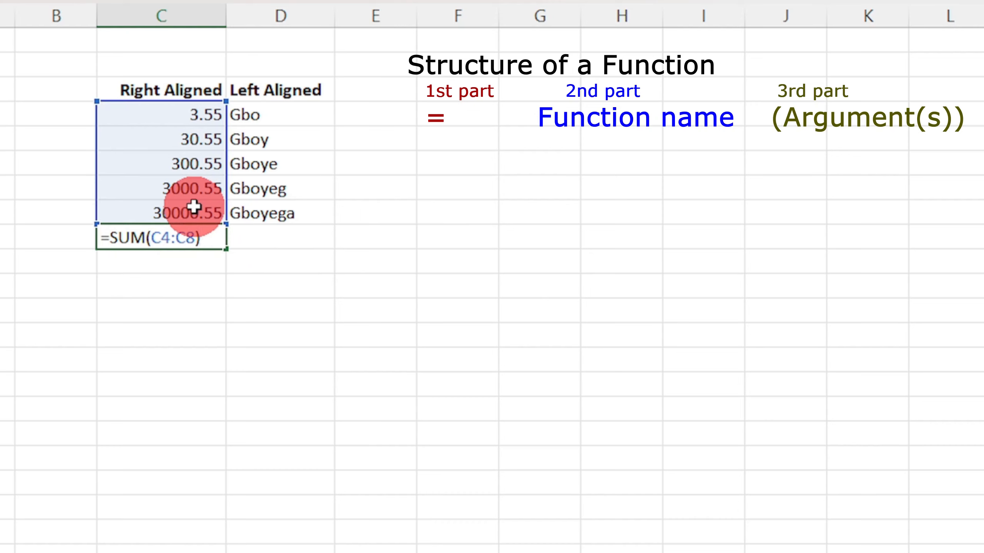
pyautogui.press('Return')
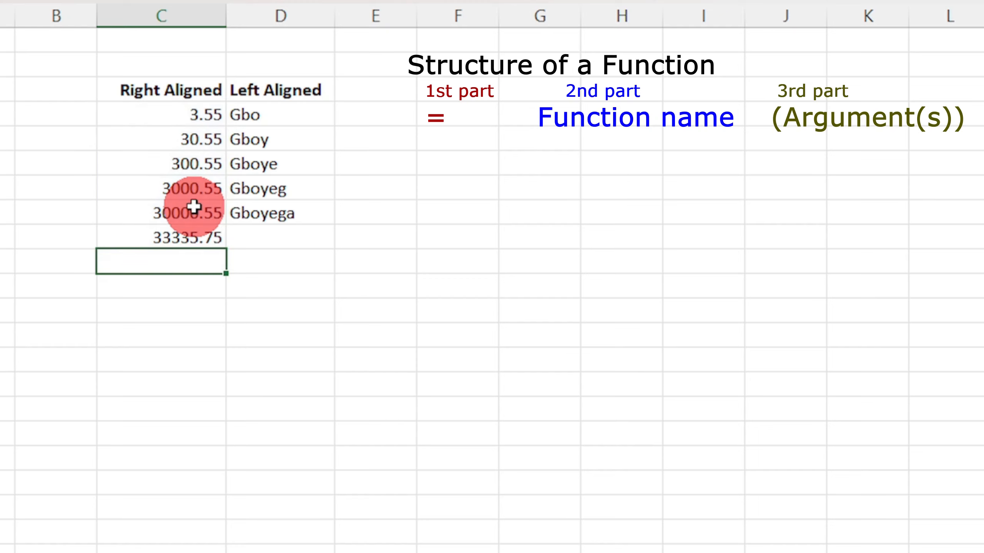
# - Examine the formula in C9 part by part: the equals sign, the function name SUM and the argument (C4:C8)
pyautogui.click(191, 235)
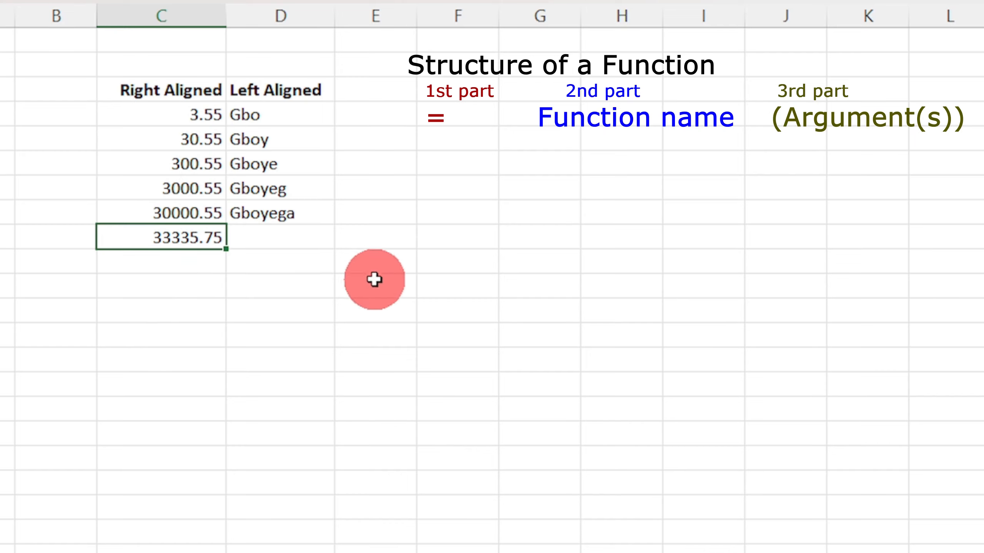
pyautogui.doubleClick(201, 226)
pyautogui.click(208, 232)
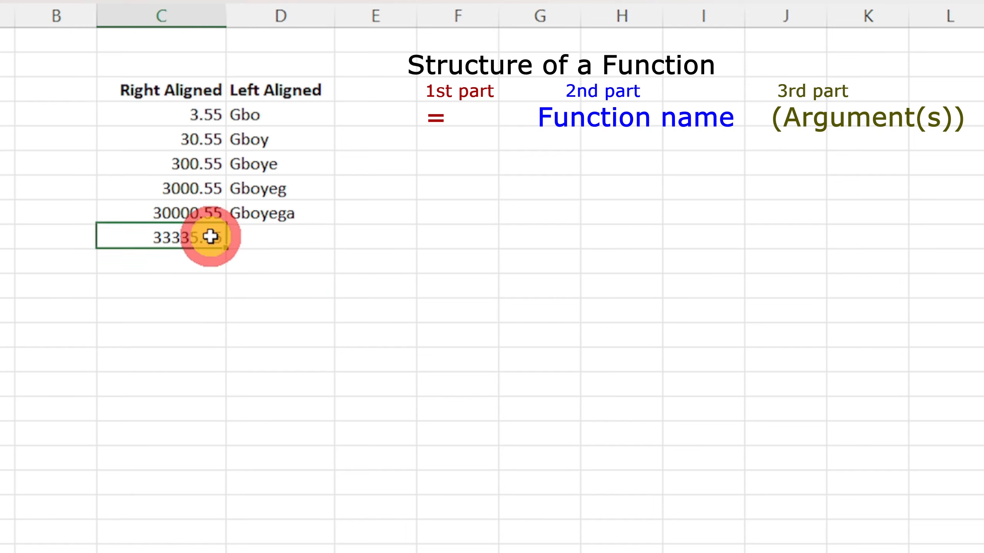
pyautogui.doubleClick(211, 238)
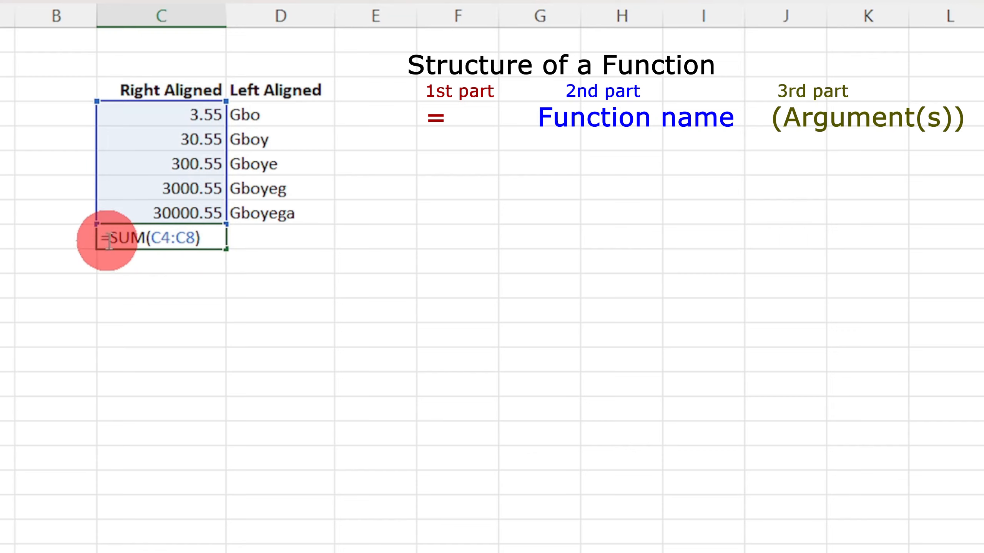
pyautogui.click(101, 237)
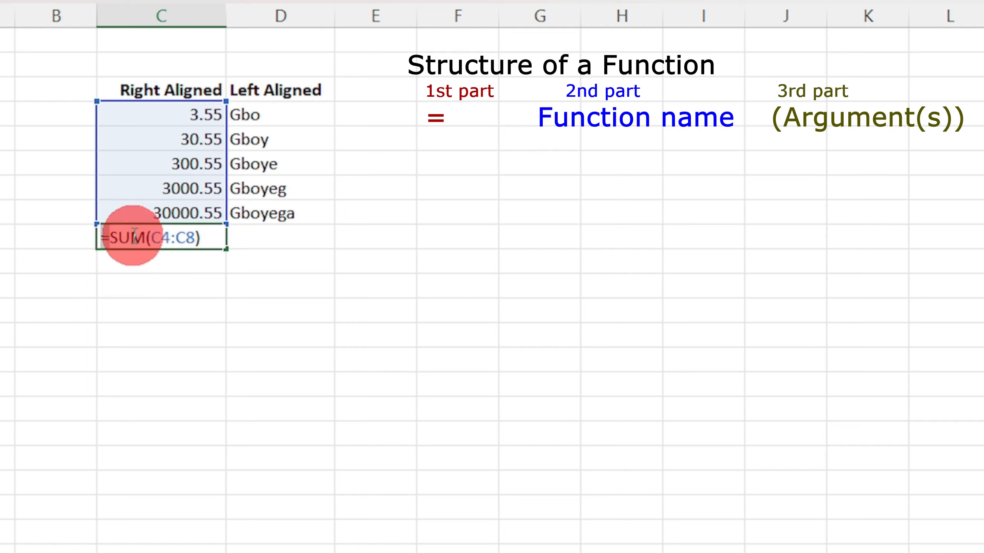
pyautogui.click(123, 238)
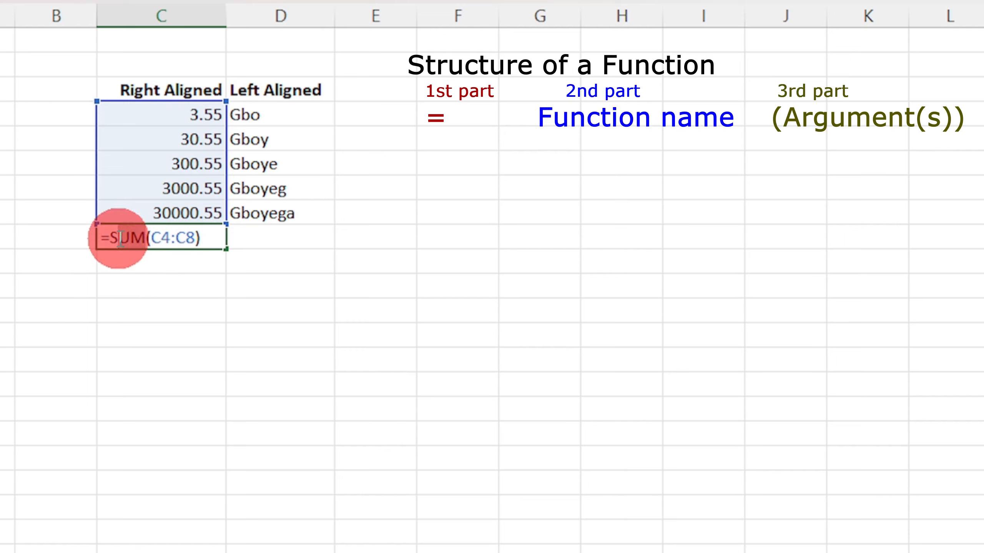
pyautogui.doubleClick(112, 237)
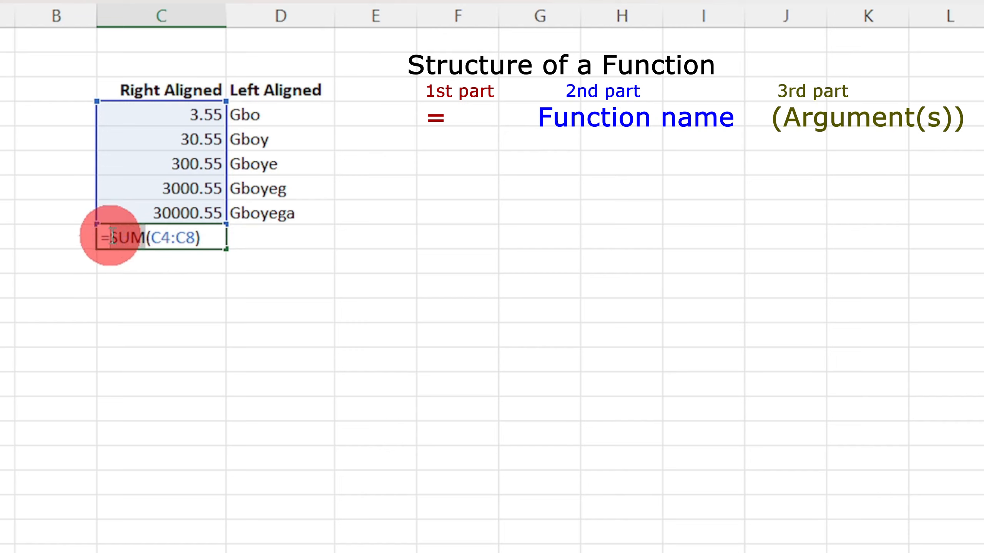
pyautogui.click(206, 237)
pyautogui.moveTo(199, 237); pyautogui.dragTo(145, 244)
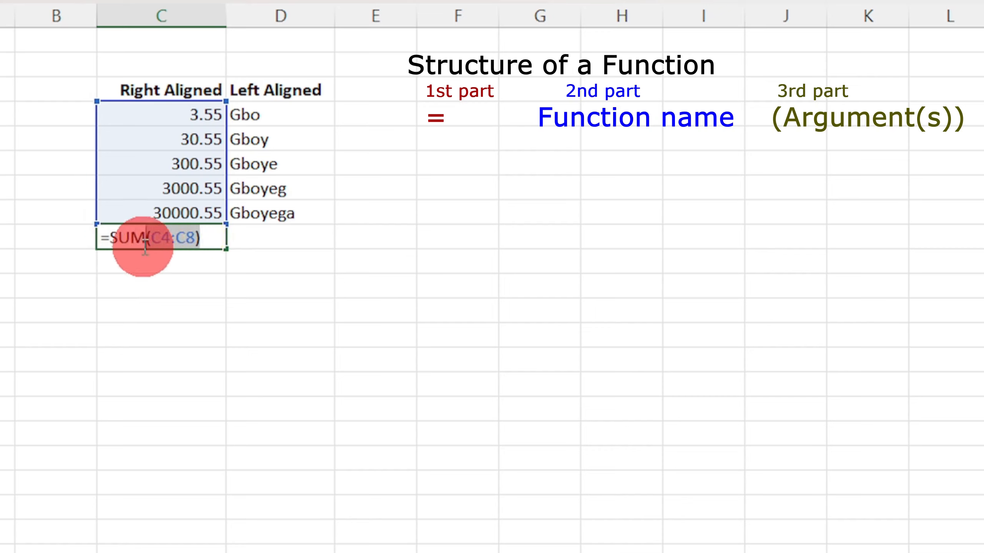
pyautogui.click(430, 237)
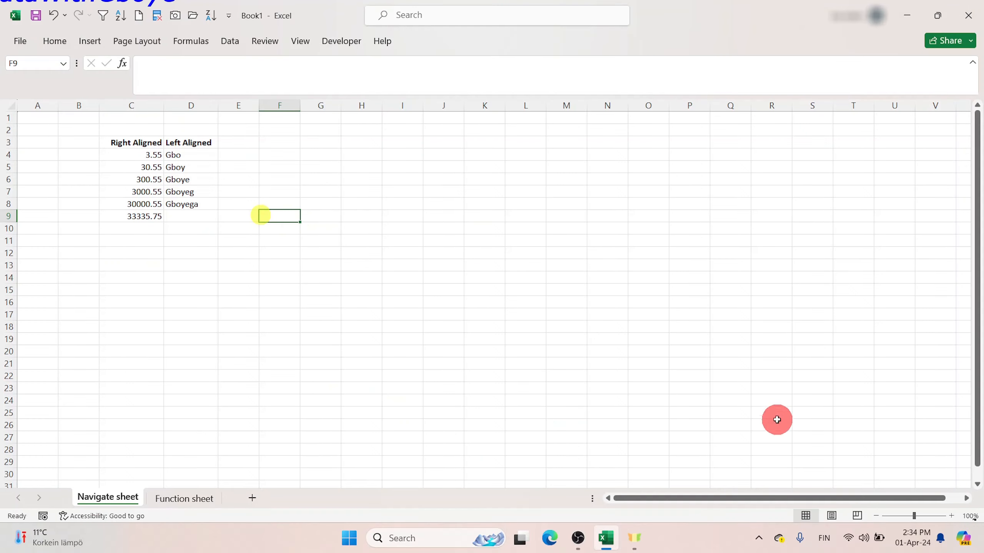